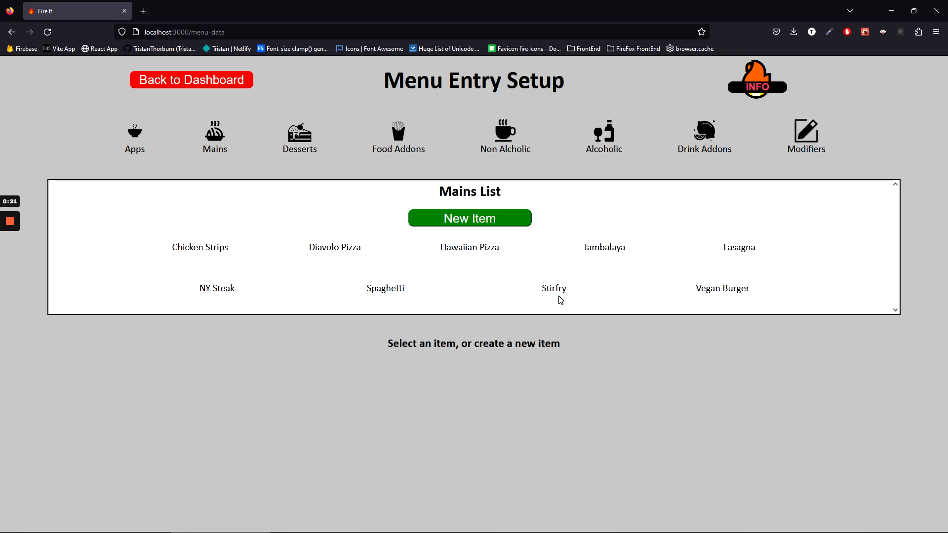
Start a blank New Item form for the Mains list.
{"action": "left_click", "coordinate": [419, 218]}
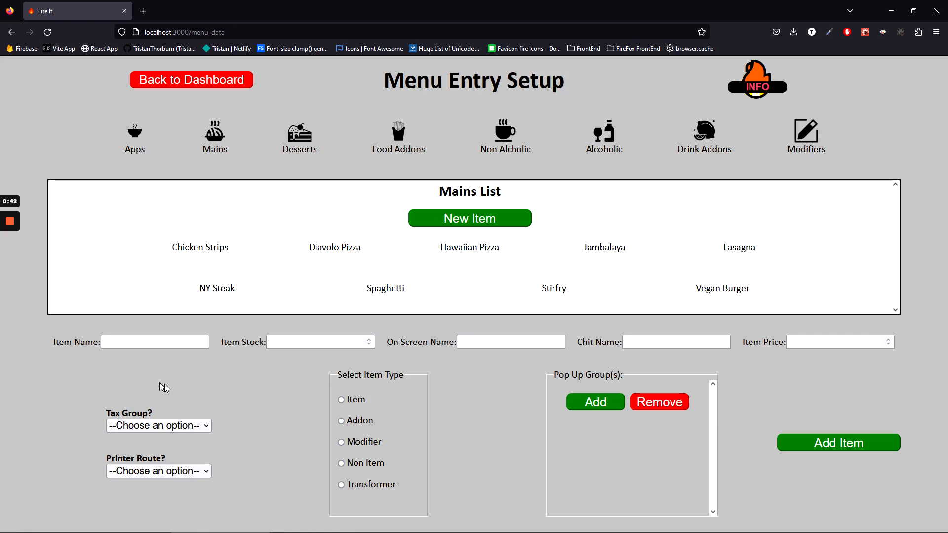
Enter Pepperoni Pizza as item and on-screen name, priced at 20.
{"action": "left_click", "coordinate": [148, 342]}
{"action": "type", "text": "P"}
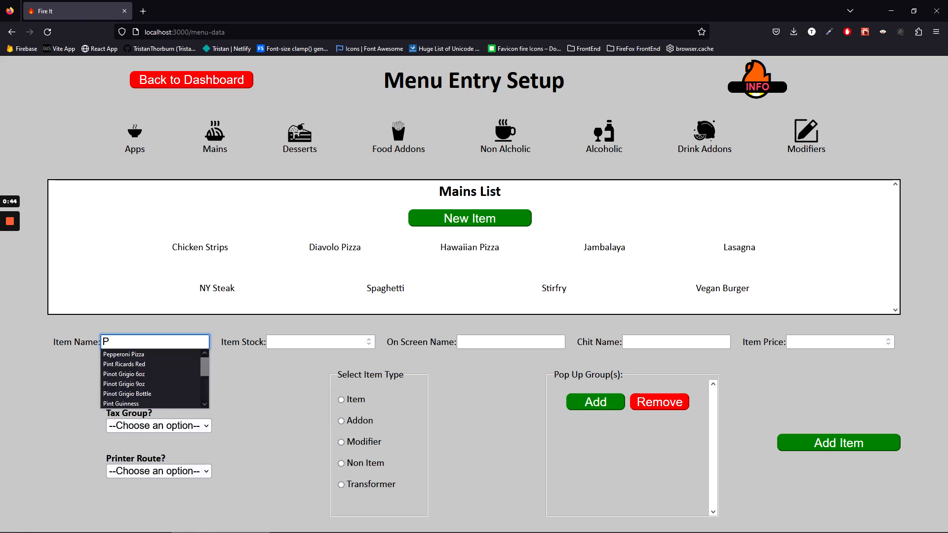
{"action": "key", "text": "Down"}
{"action": "key", "text": "Tab"}
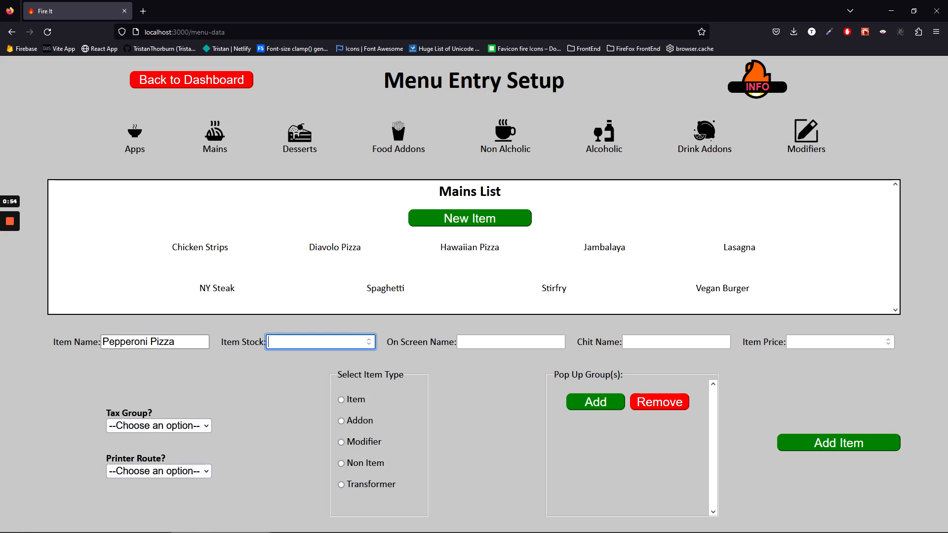
{"action": "left_click", "coordinate": [834, 342]}
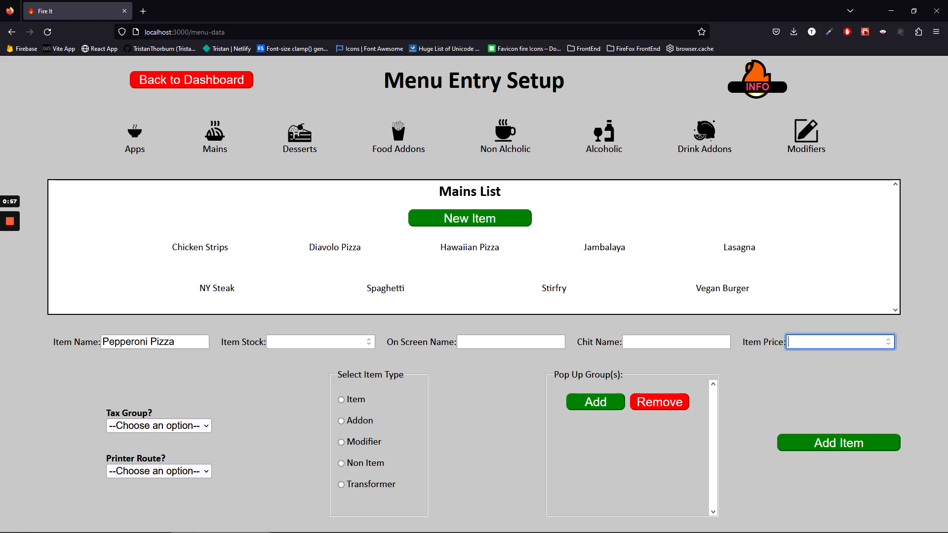
{"action": "type", "text": "20"}
{"action": "left_click", "coordinate": [510, 342]}
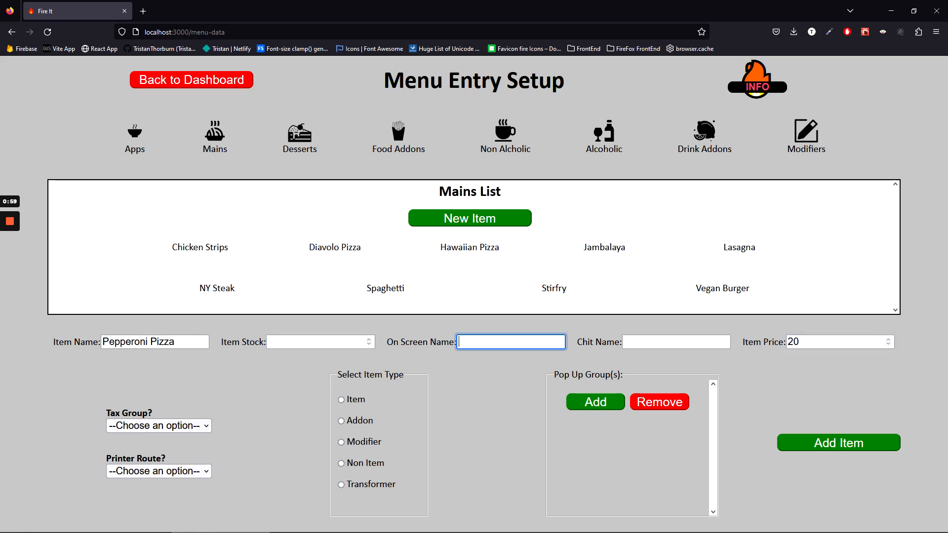
{"action": "type", "text": "Pe"}
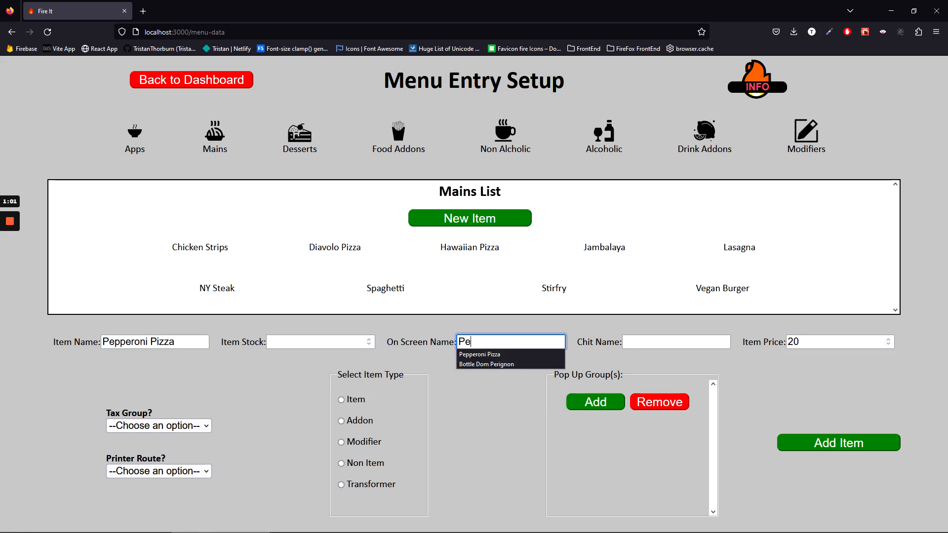
{"action": "key", "text": "Down"}
{"action": "key", "text": "Return"}
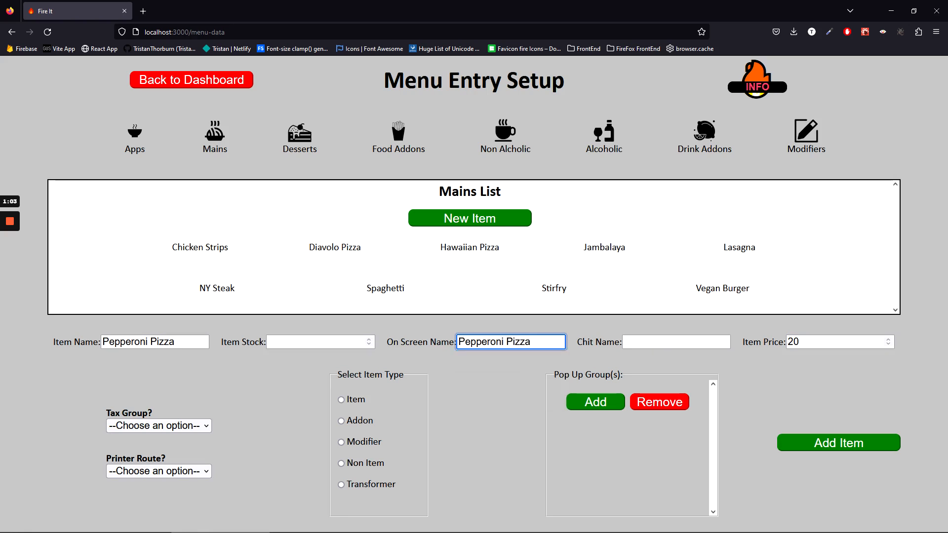
Assign Food Tax, Kitchen printing, Item type and the Food Addons pop-up group, then save.
{"action": "left_click", "coordinate": [137, 428]}
{"action": "left_click", "coordinate": [138, 462]}
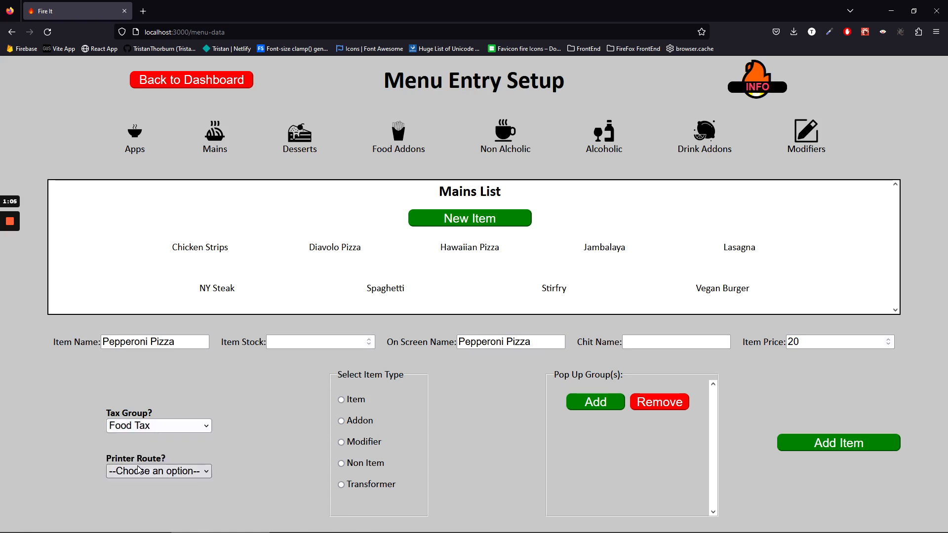
{"action": "left_click", "coordinate": [142, 468]}
{"action": "left_click", "coordinate": [134, 452]}
{"action": "left_click", "coordinate": [341, 400]}
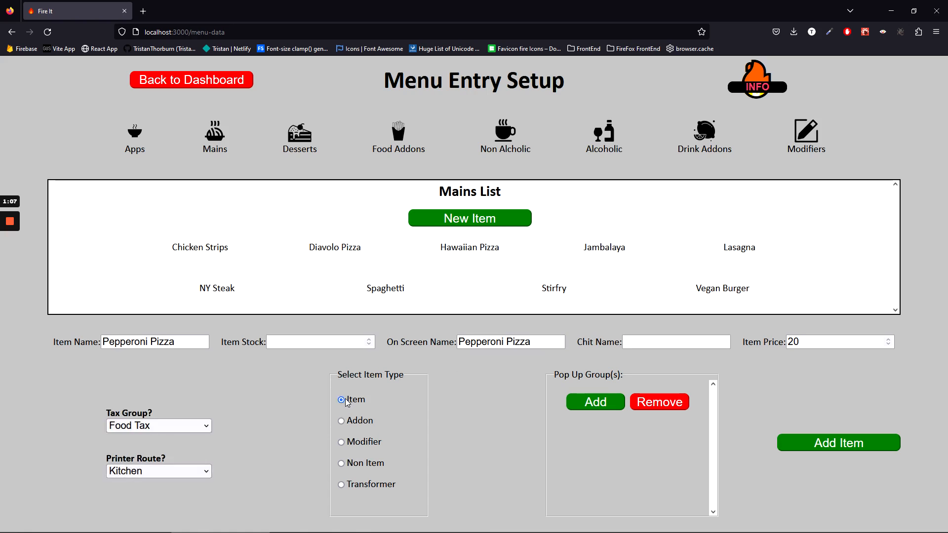
{"action": "left_click", "coordinate": [586, 409]}
{"action": "left_click", "coordinate": [573, 511]}
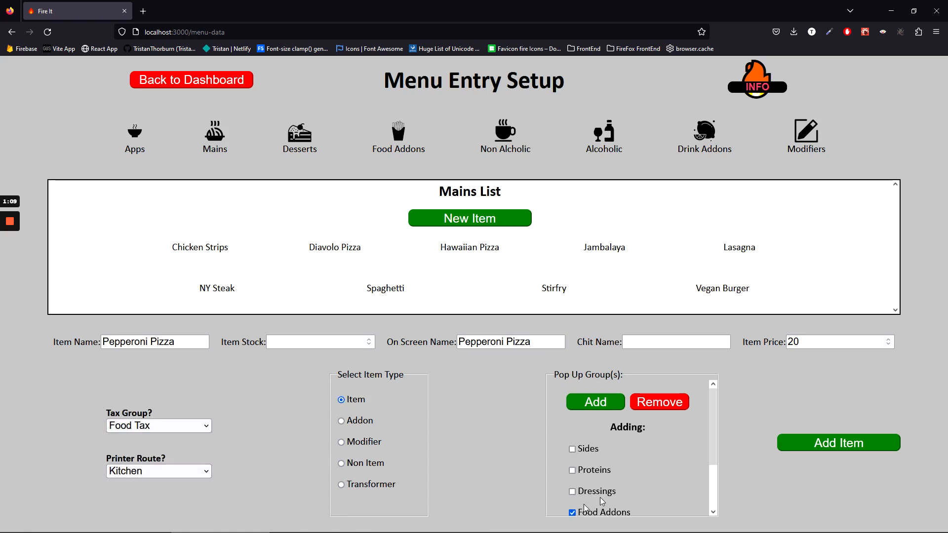
{"action": "left_click", "coordinate": [834, 444]}
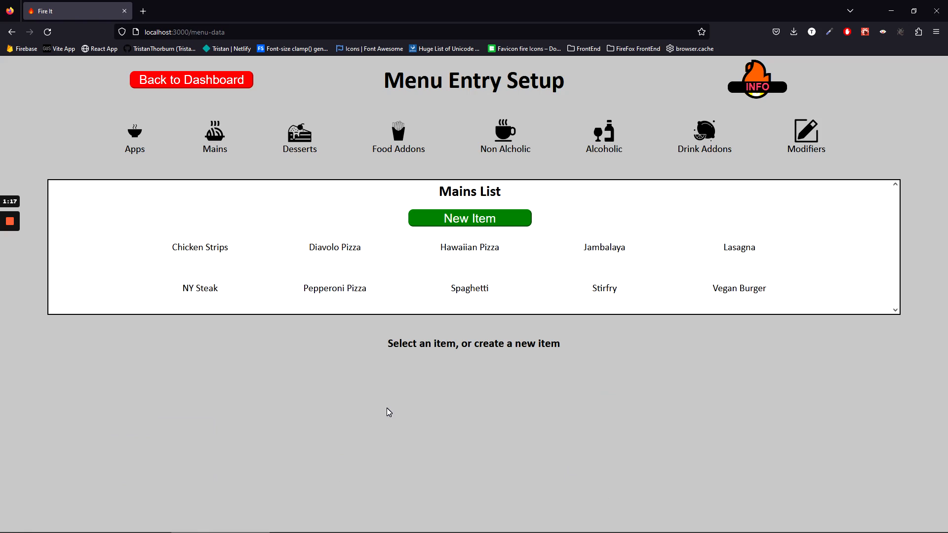
Clone Pepperoni Pizza and open the resulting Pepperoni Pizza-CLONE entry.
{"action": "left_click", "coordinate": [325, 290]}
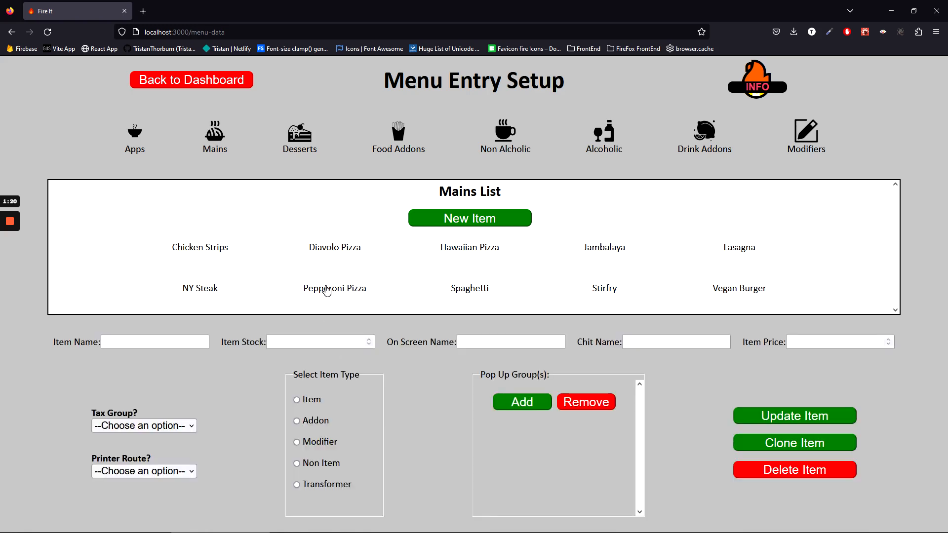
{"action": "left_click", "coordinate": [768, 448]}
{"action": "left_click", "coordinate": [470, 296]}
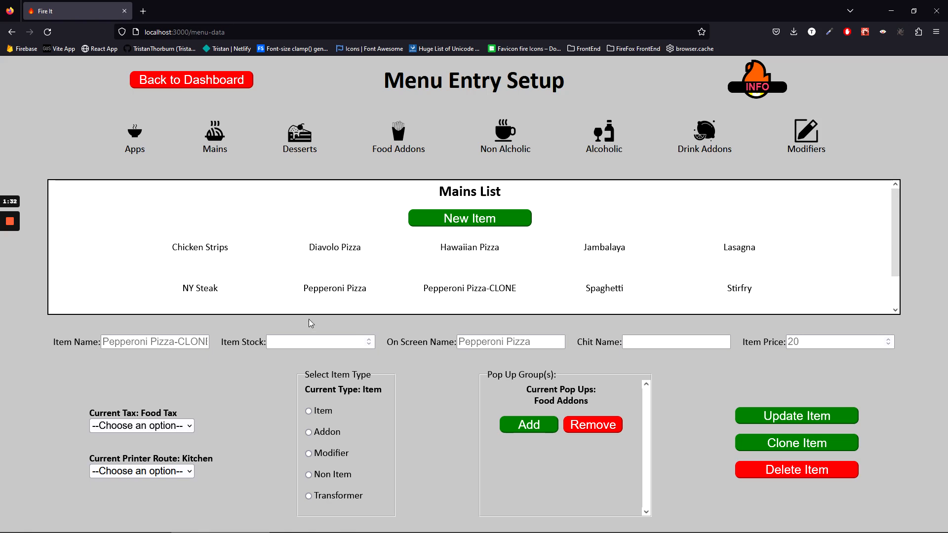
Rename the clone Canadian Pizza in item and on-screen names, price it 22, and update.
{"action": "left_click", "coordinate": [103, 342]}
{"action": "type", "text": "Can"}
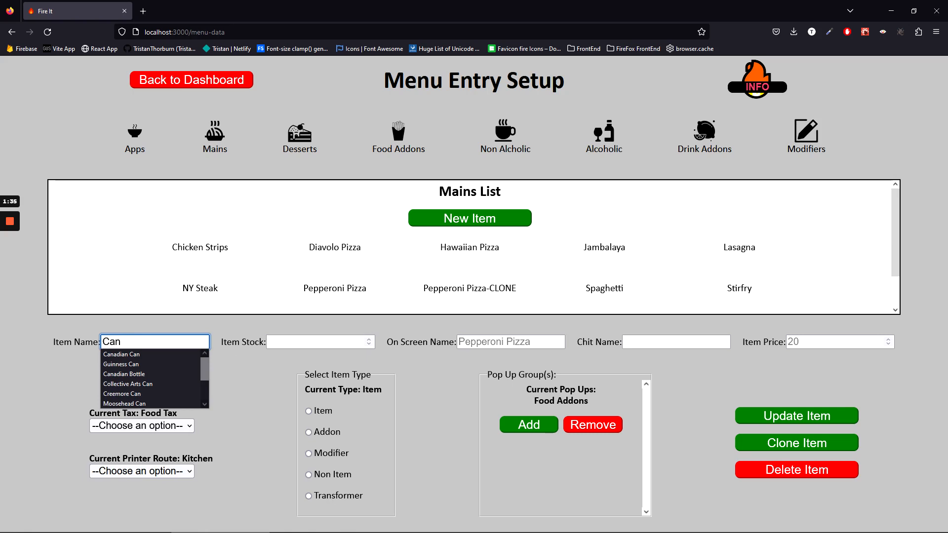
{"action": "type", "text": "adian Pizz"}
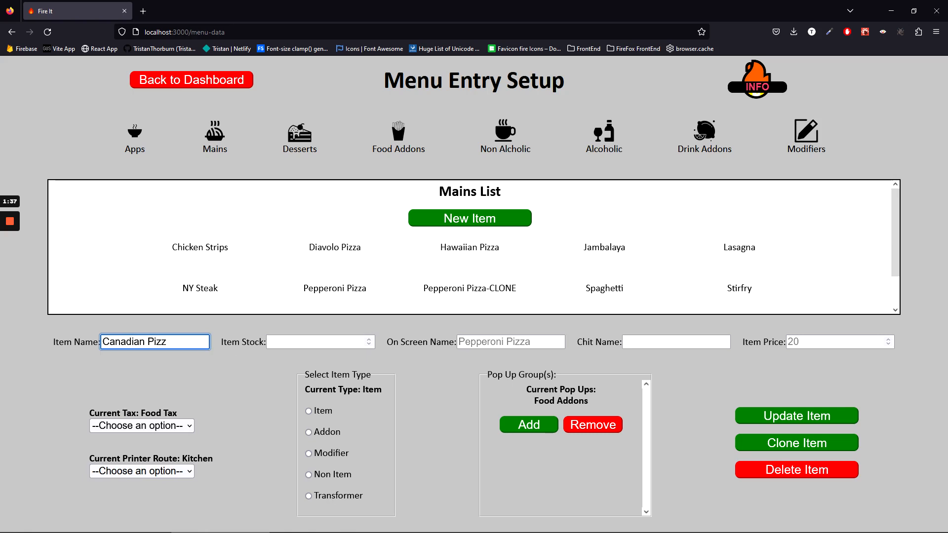
{"action": "type", "text": "a"}
{"action": "key", "text": "Tab"}
{"action": "key", "text": "Tab"}
{"action": "type", "text": "Canadin"}
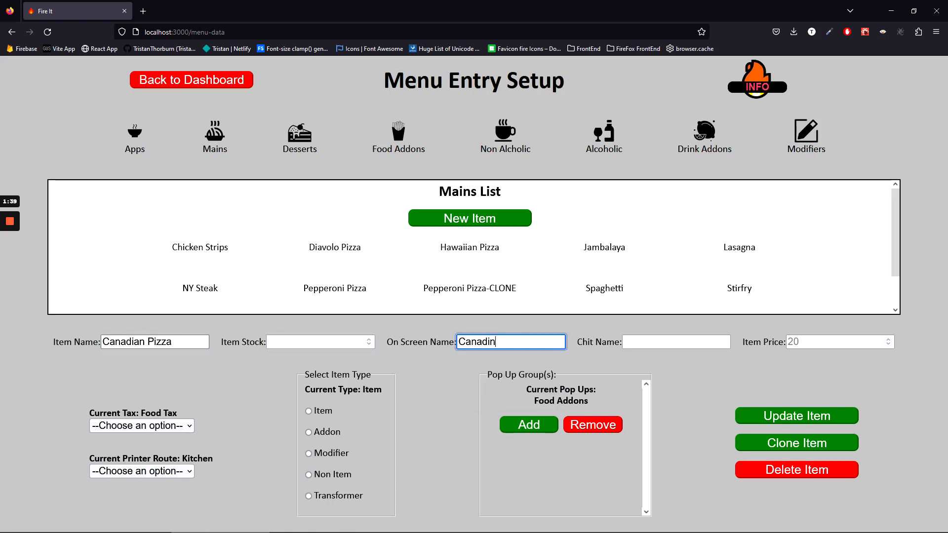
{"action": "key", "text": "BackSpace"}
{"action": "type", "text": "an Pizza"}
{"action": "key", "text": "Tab"}
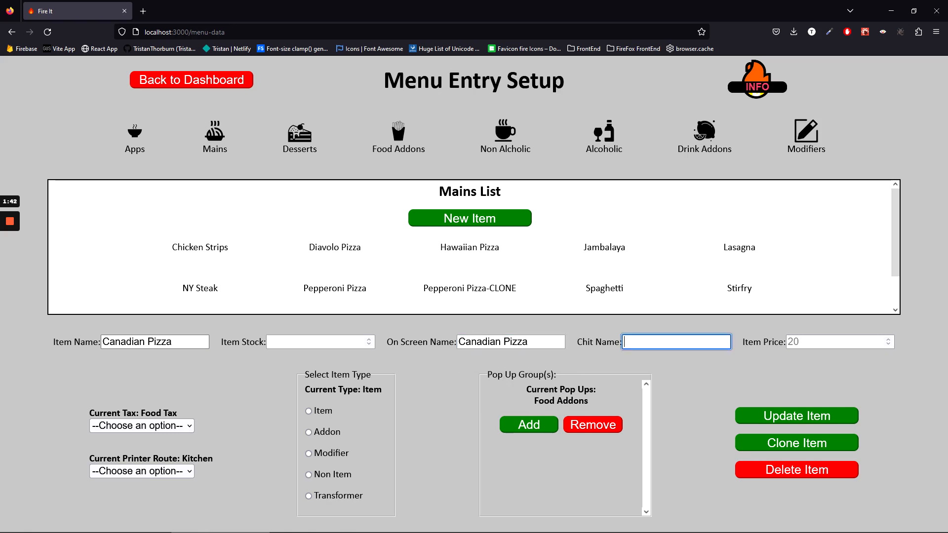
{"action": "key", "text": "Tab"}
{"action": "type", "text": "22"}
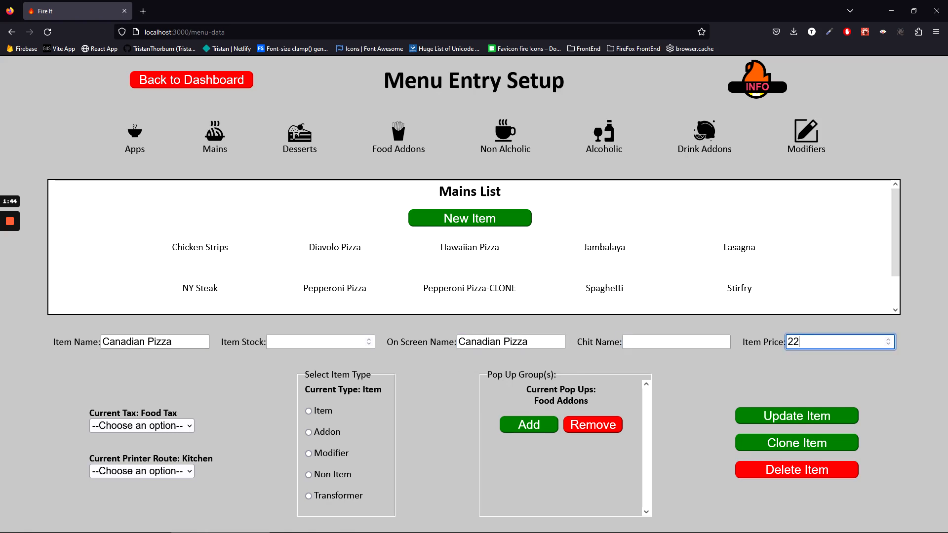
{"action": "left_click", "coordinate": [801, 419]}
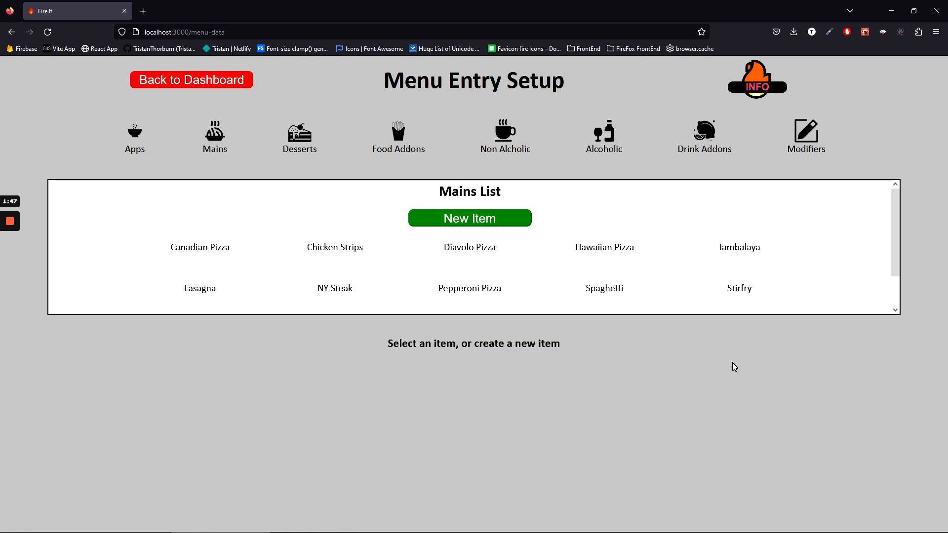
Delete Diavolo Pizza, then browse Apps and Alcoholic > Wine > White Wine.
{"action": "left_click", "coordinate": [457, 248]}
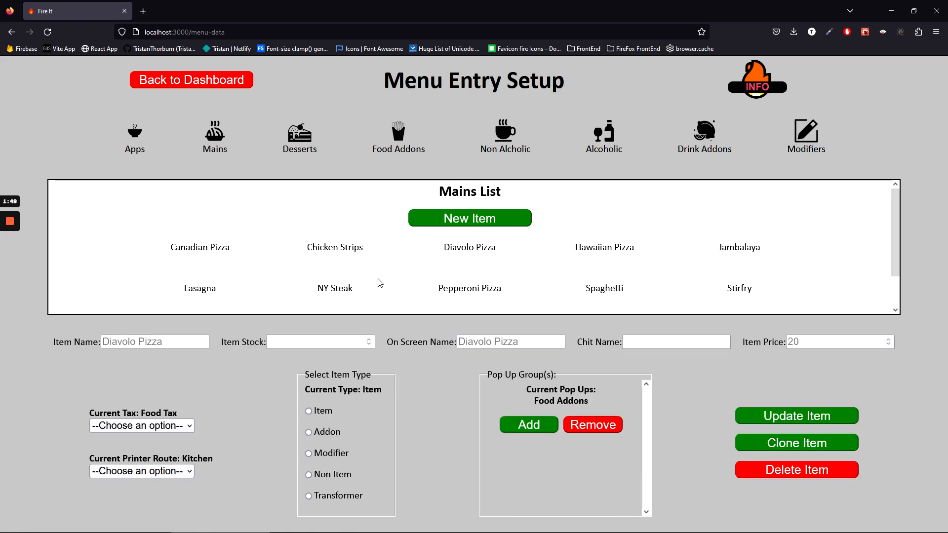
{"action": "left_click", "coordinate": [788, 471]}
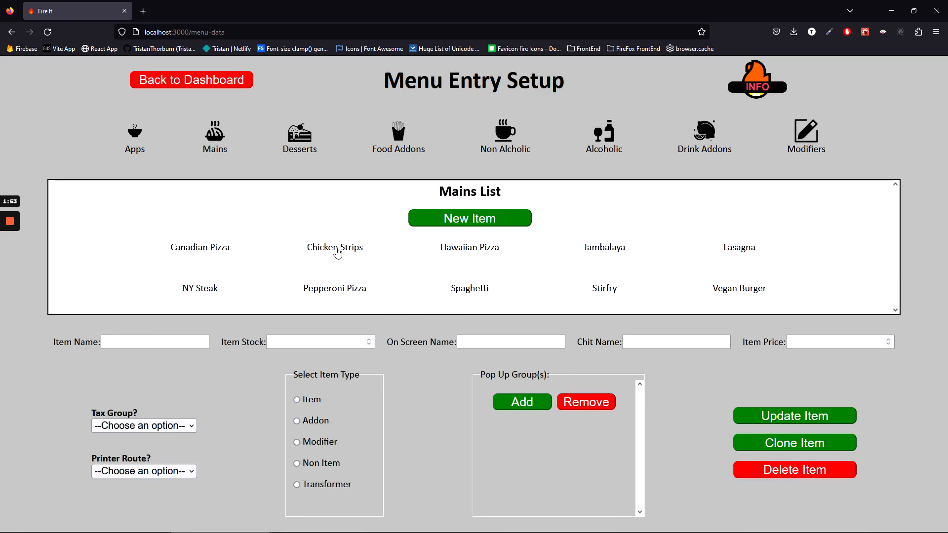
{"action": "left_click", "coordinate": [139, 139]}
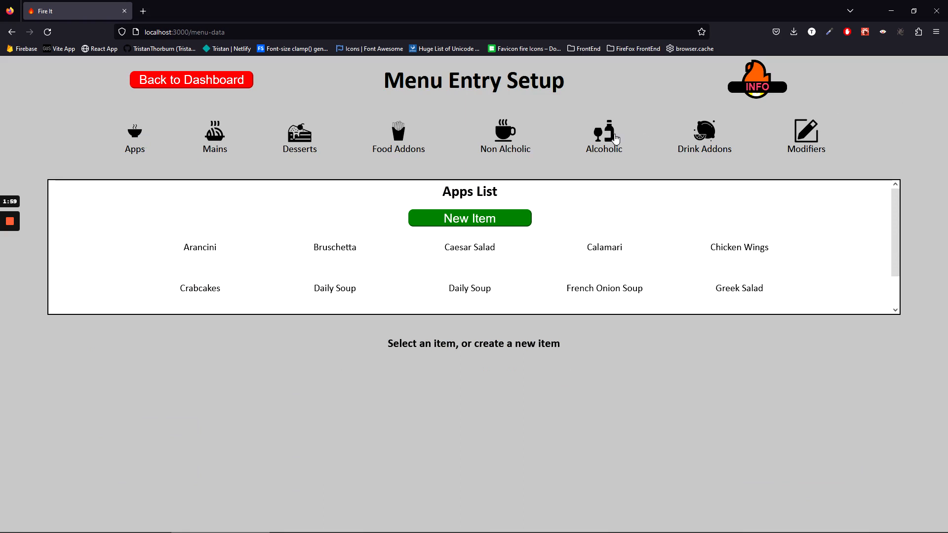
{"action": "left_click", "coordinate": [615, 140]}
{"action": "left_click", "coordinate": [225, 186]}
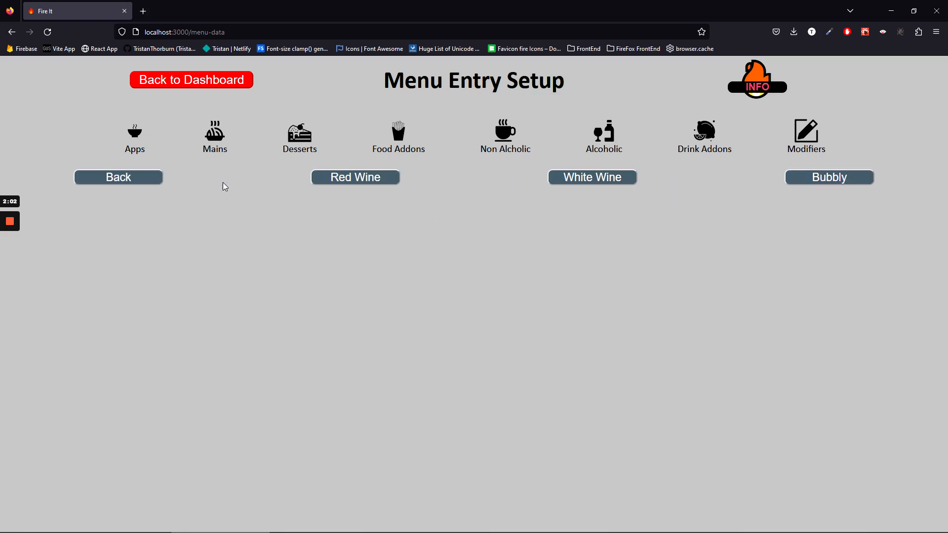
{"action": "left_click", "coordinate": [594, 176]}
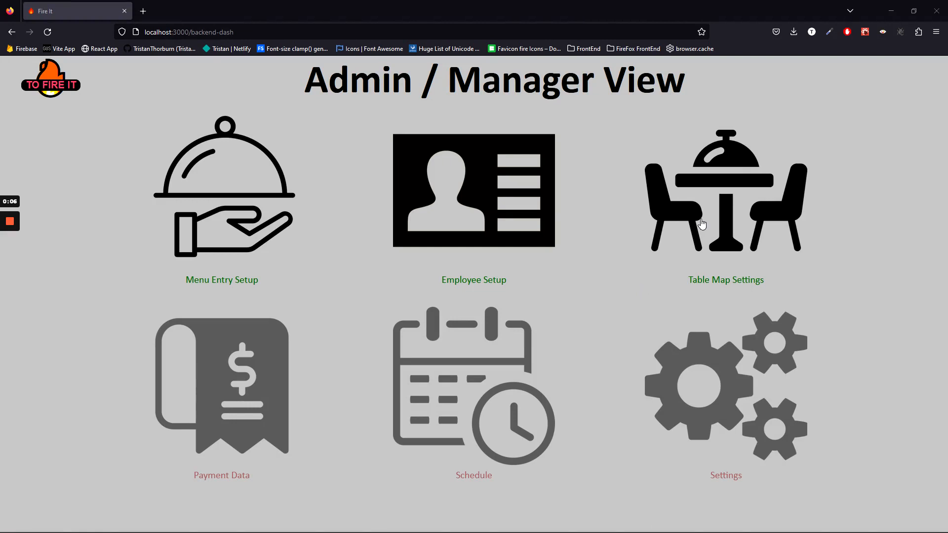
Open Table Map Settings and switch the map into Update Map mode.
{"action": "left_click", "coordinate": [742, 250]}
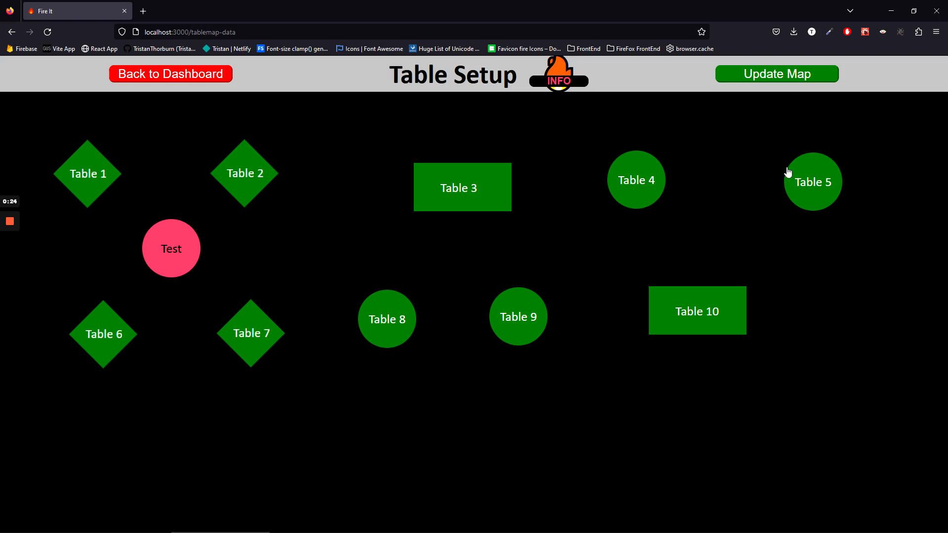
{"action": "left_click", "coordinate": [766, 76]}
Add a square table named Table 11, replacing the rejected name Table 3, and select it.
{"action": "left_click", "coordinate": [478, 504]}
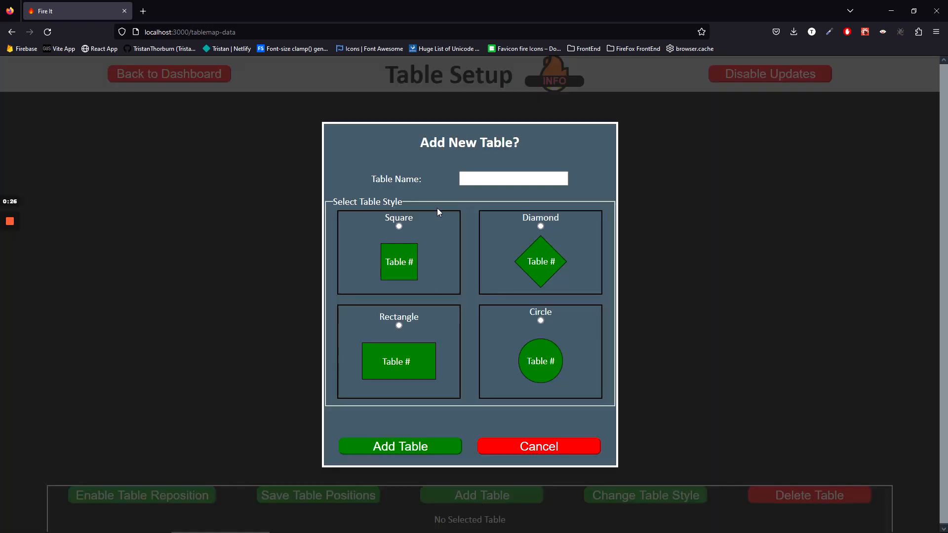
{"action": "type", "text": "Table 3"}
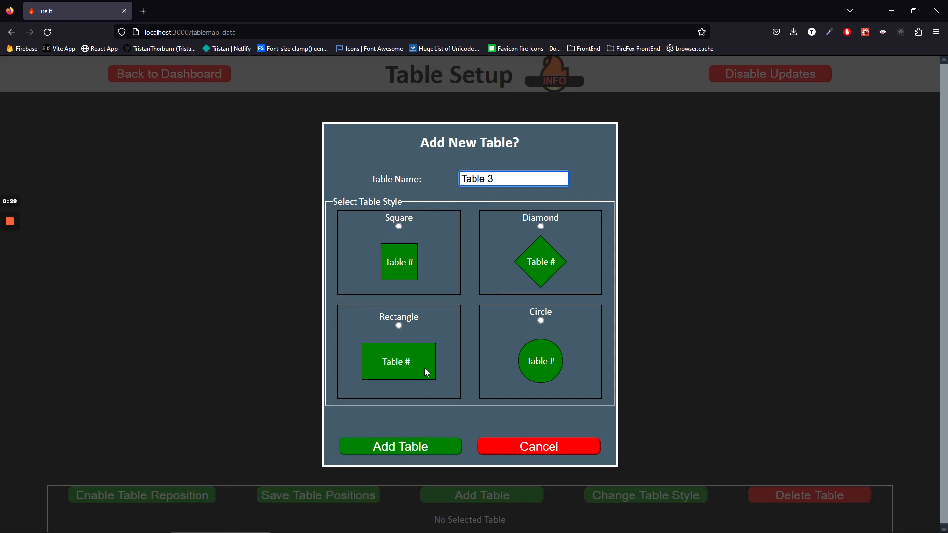
{"action": "left_click", "coordinate": [398, 447]}
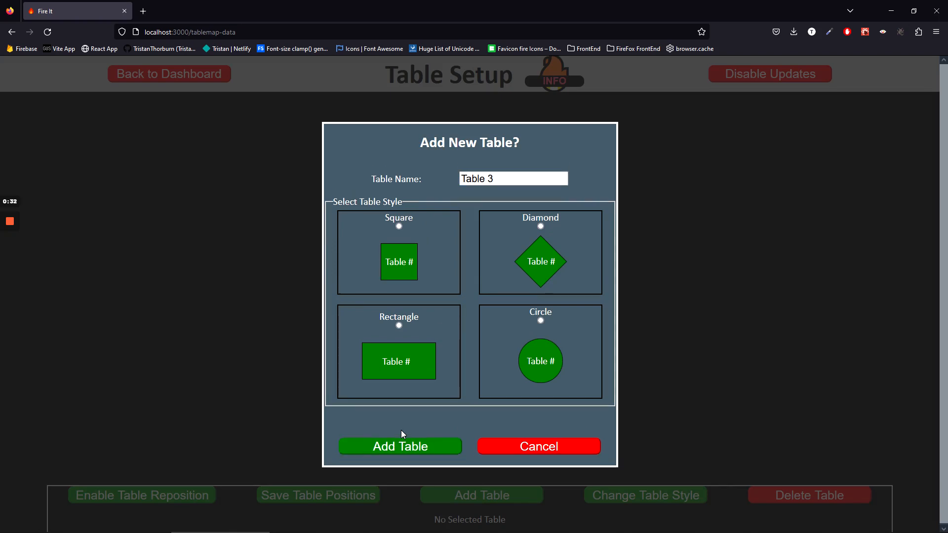
{"action": "left_click", "coordinate": [543, 179]}
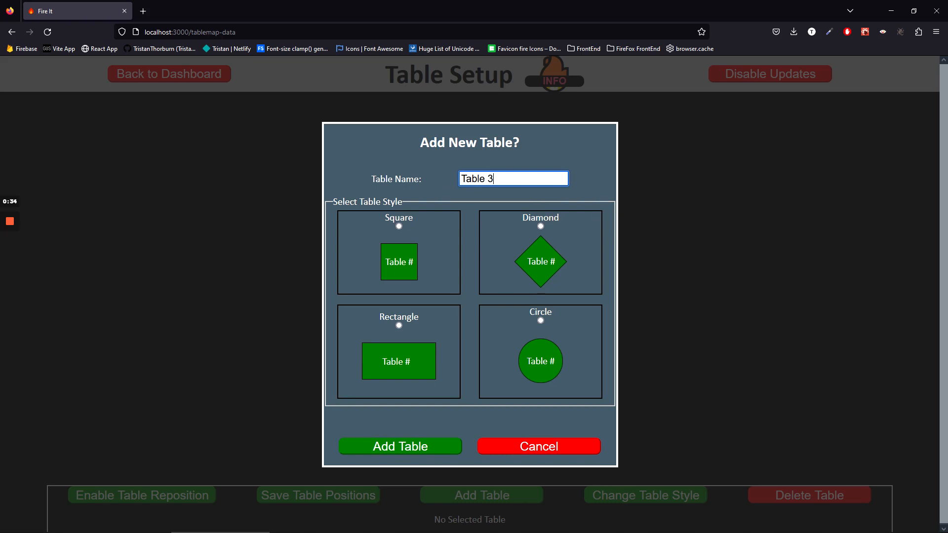
{"action": "key", "text": "BackSpace"}
{"action": "type", "text": "11"}
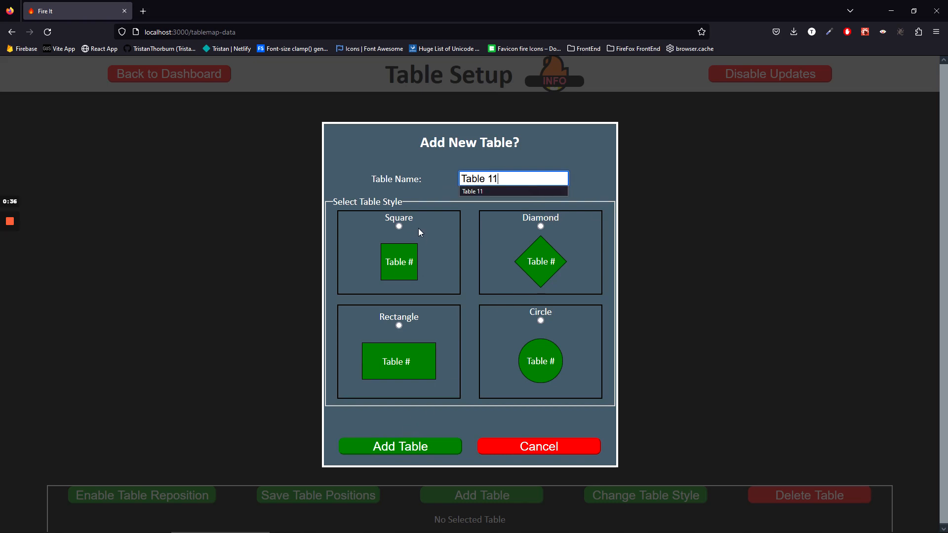
{"action": "left_click", "coordinate": [396, 247]}
{"action": "left_click", "coordinate": [401, 447]}
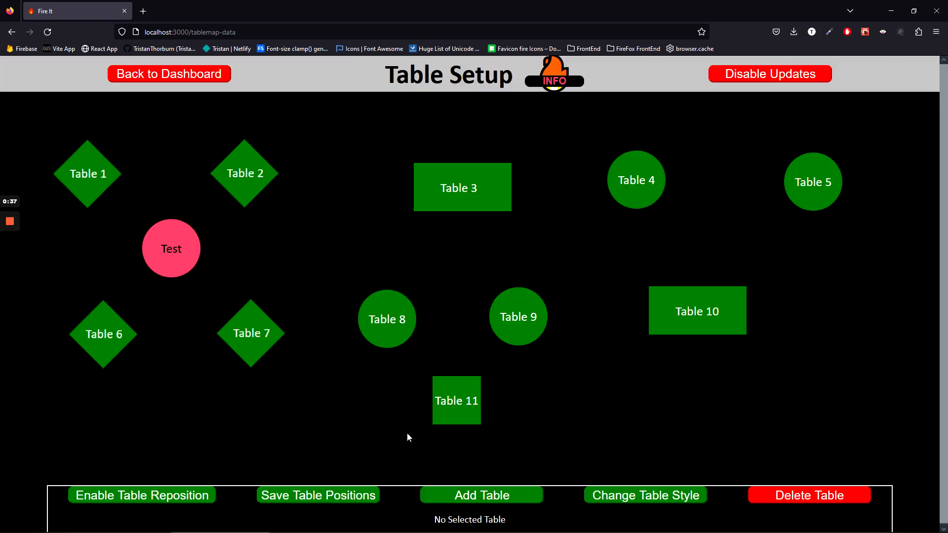
{"action": "left_click", "coordinate": [451, 413]}
Restyle Table 11 as a rectangle and drag it beside a slightly shifted Table 10.
{"action": "left_click", "coordinate": [614, 497]}
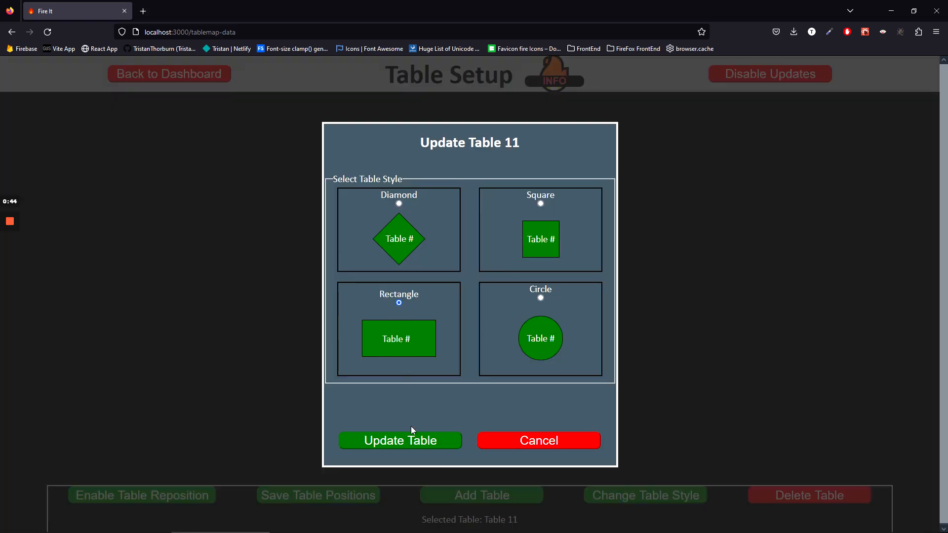
{"action": "left_click", "coordinate": [408, 440]}
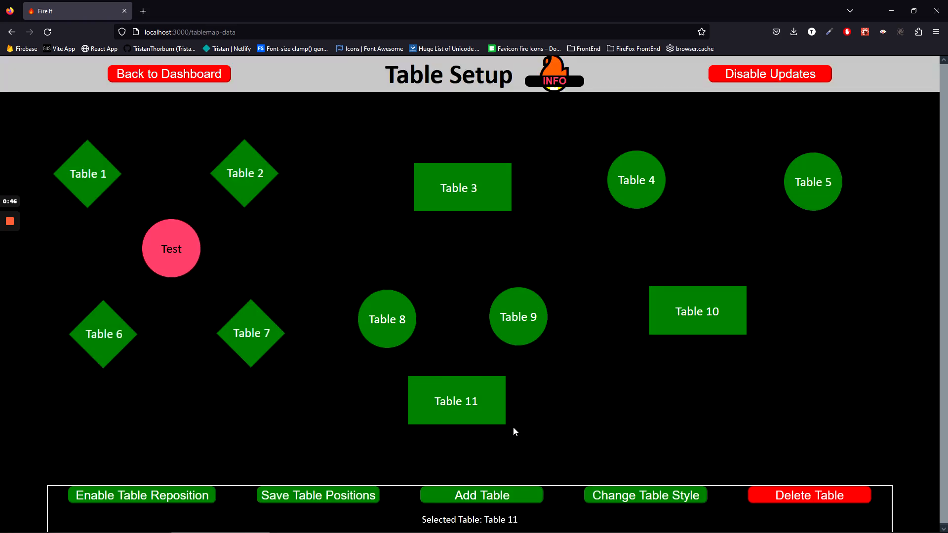
{"action": "left_click", "coordinate": [210, 497]}
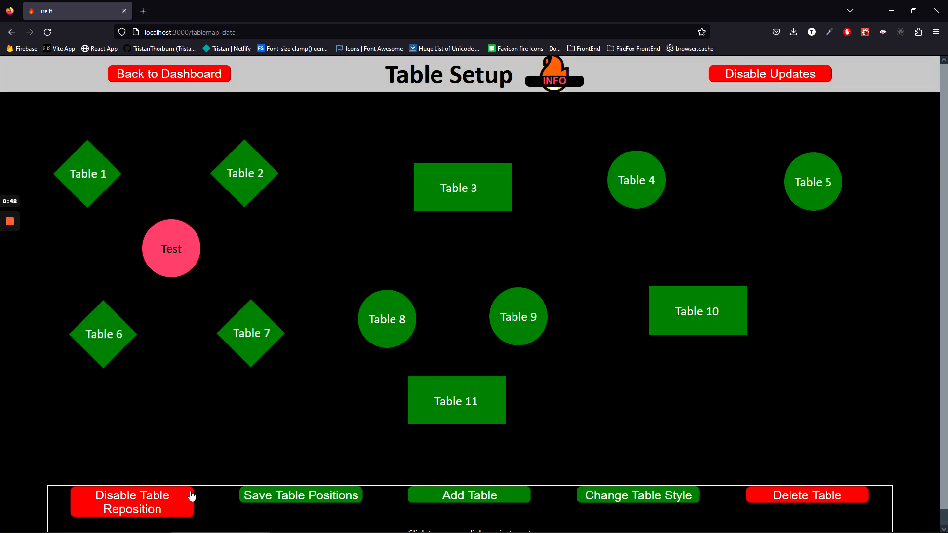
{"action": "left_click_drag", "start_coordinate": [711, 306], "coordinate": [656, 286]}
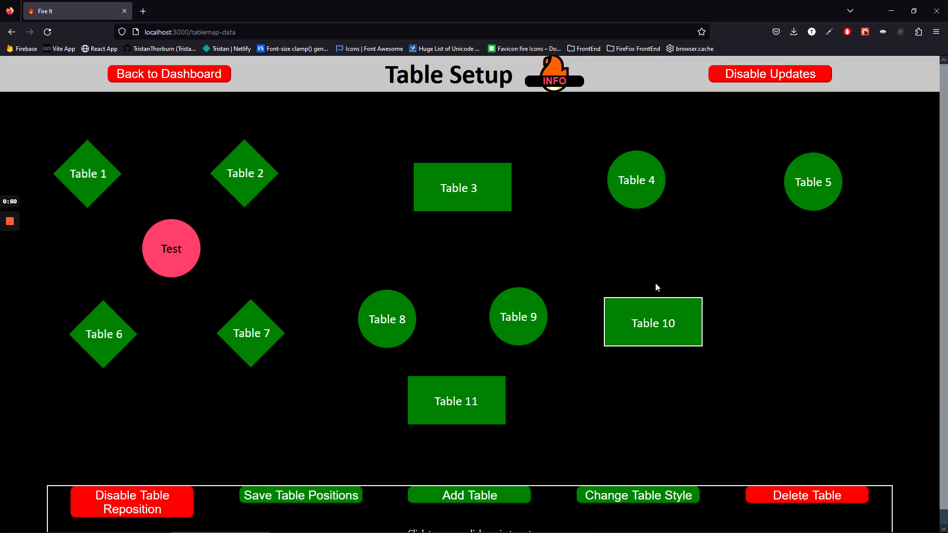
{"action": "left_click_drag", "start_coordinate": [481, 395], "coordinate": [759, 286]}
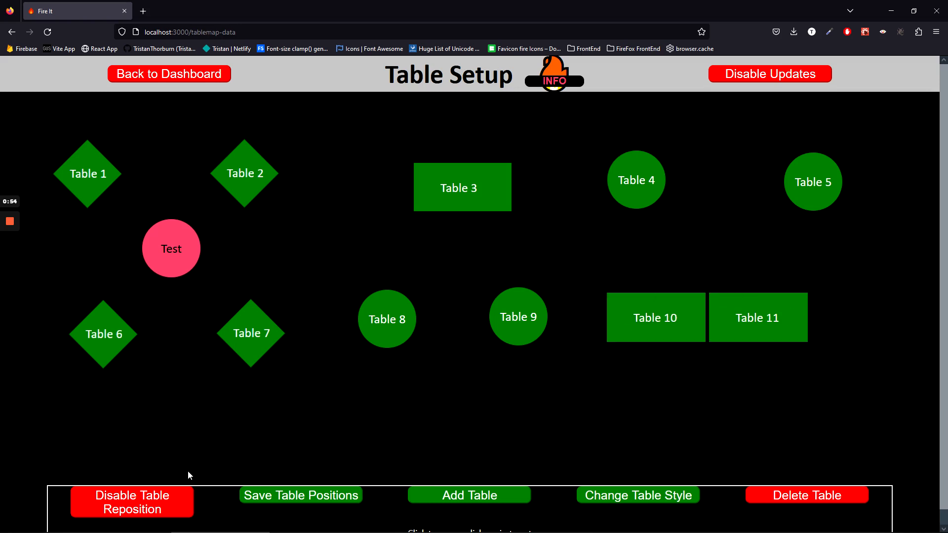
{"action": "left_click", "coordinate": [158, 496]}
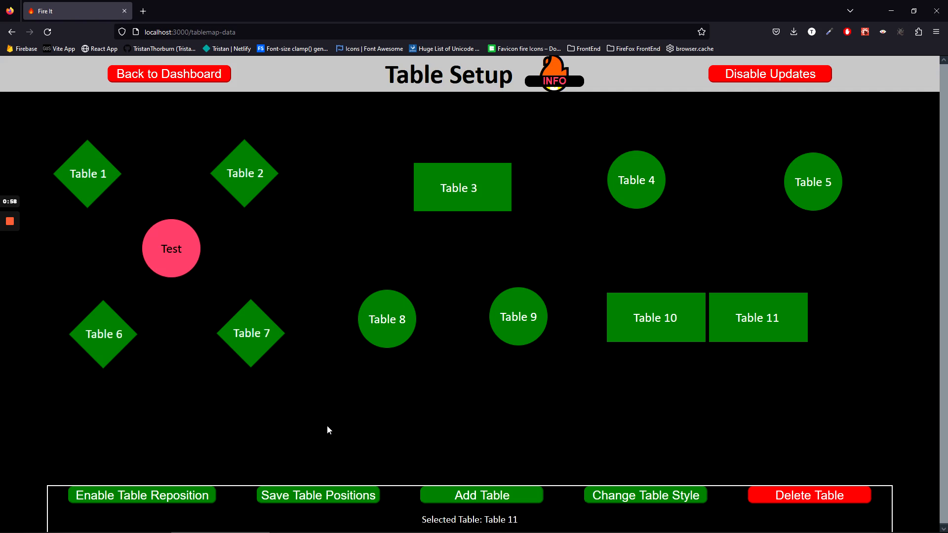
Attempt deleting the in-use Test table, dismiss the alert, and disable map updates.
{"action": "left_click", "coordinate": [172, 258]}
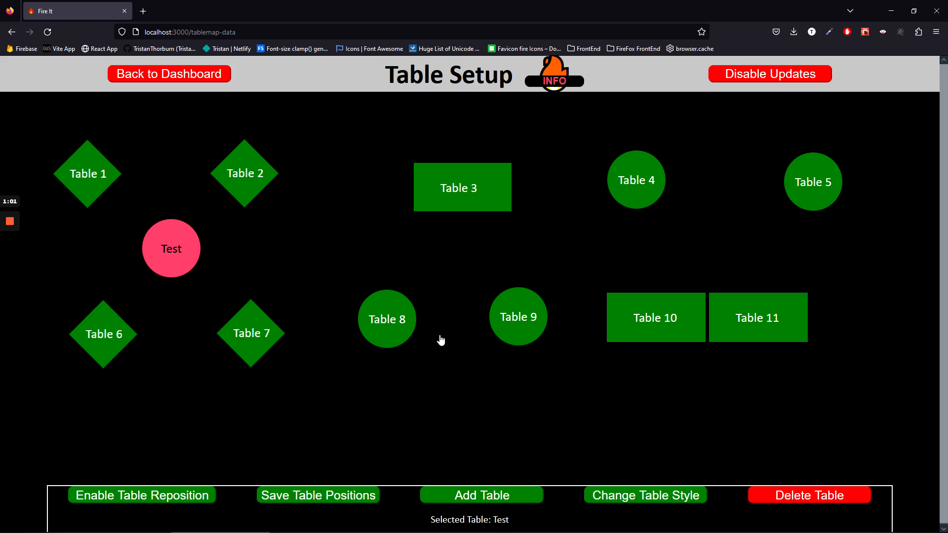
{"action": "left_click", "coordinate": [790, 498]}
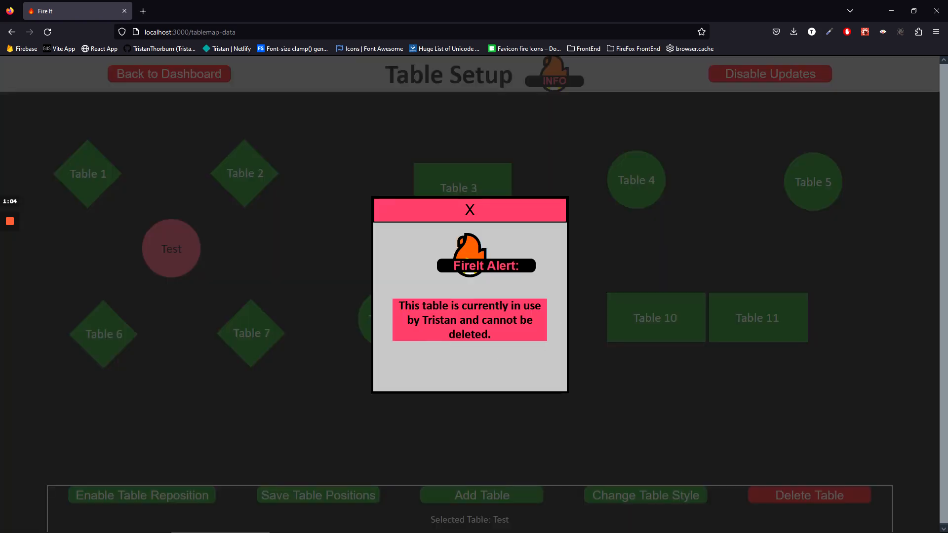
{"action": "left_click", "coordinate": [468, 211]}
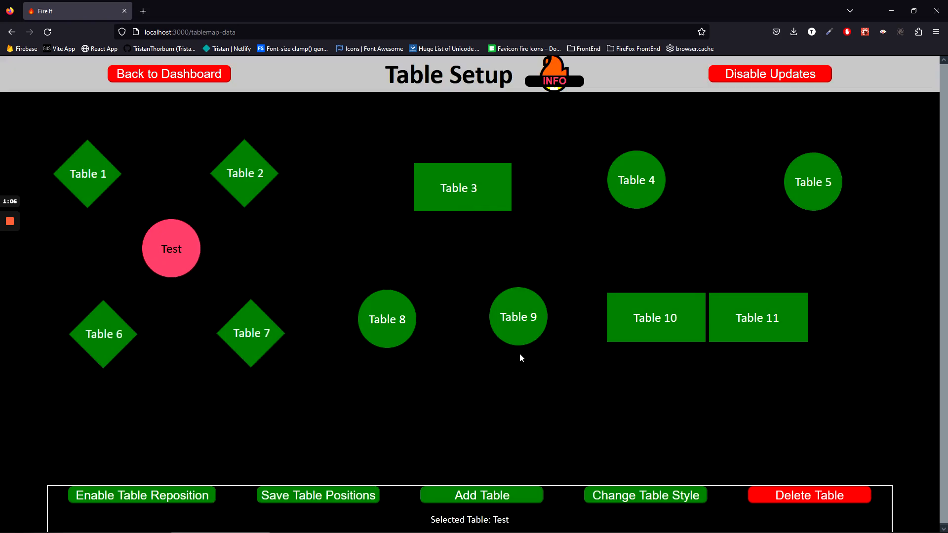
{"action": "left_click", "coordinate": [319, 496]}
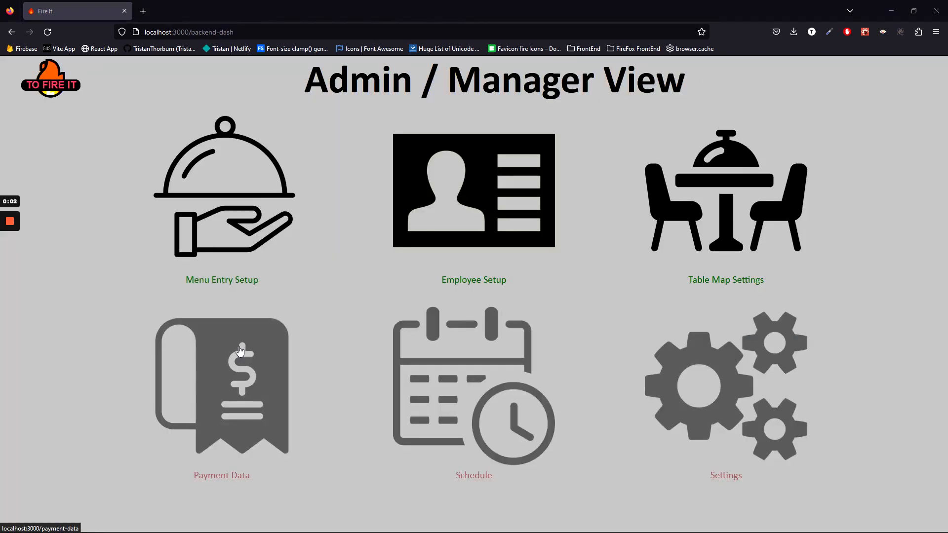
Open Employee Setup and start a blank new-employee form.
{"action": "left_click", "coordinate": [496, 183]}
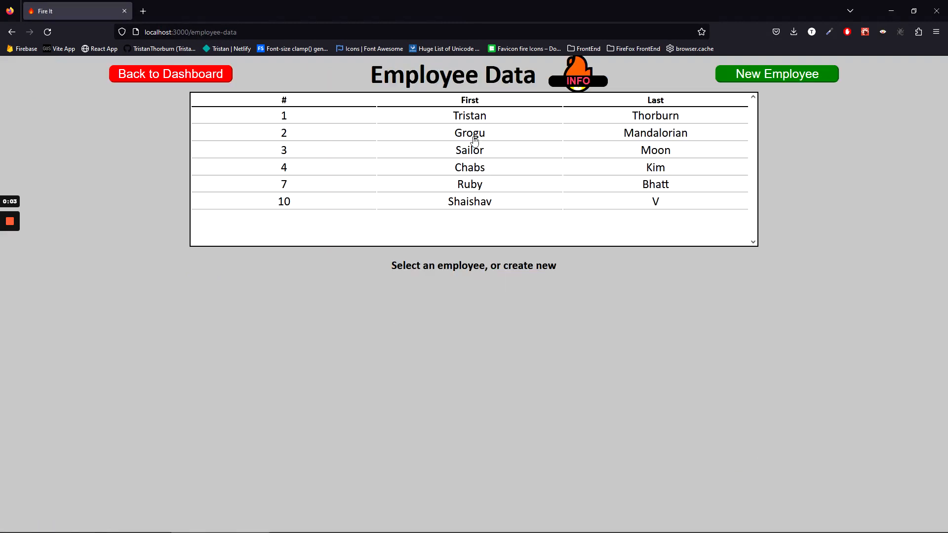
{"action": "left_click", "coordinate": [476, 119]}
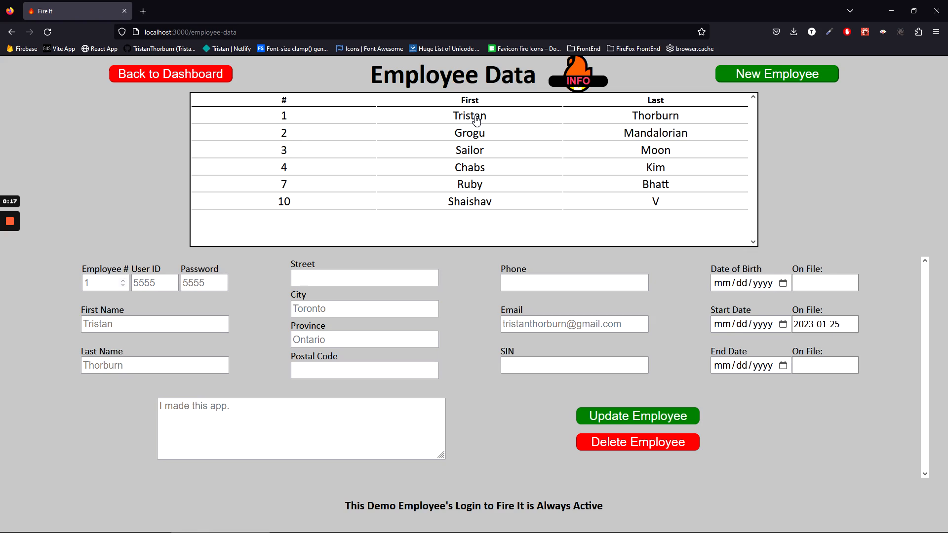
{"action": "left_click", "coordinate": [776, 80]}
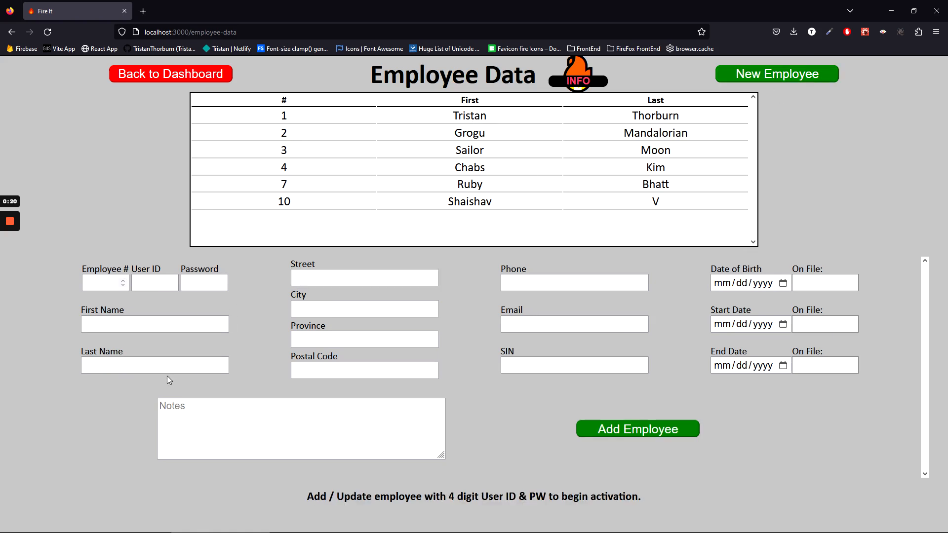
Enter the employee's first name and try saving, then retry with employee number 1.
{"action": "left_click", "coordinate": [158, 324]}
{"action": "type", "text": "Loom"}
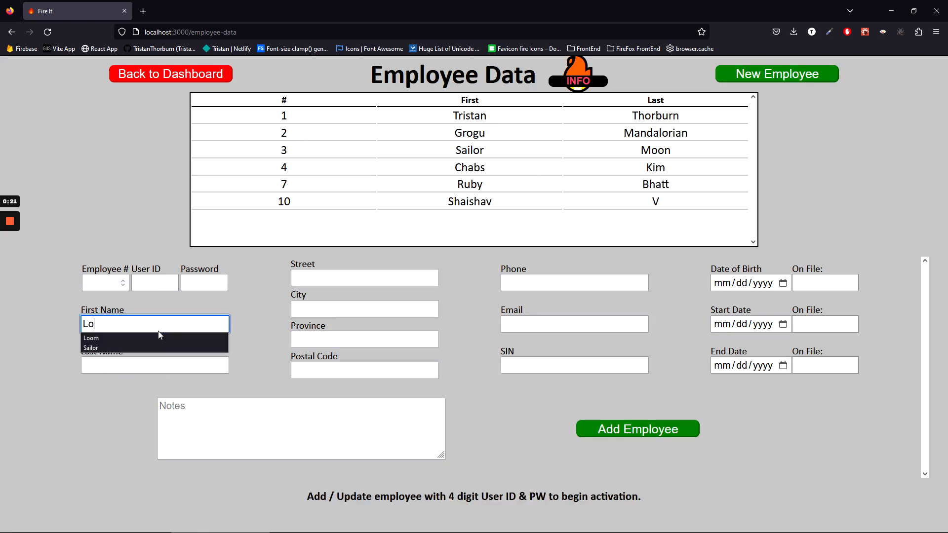
{"action": "left_click", "coordinate": [610, 428]}
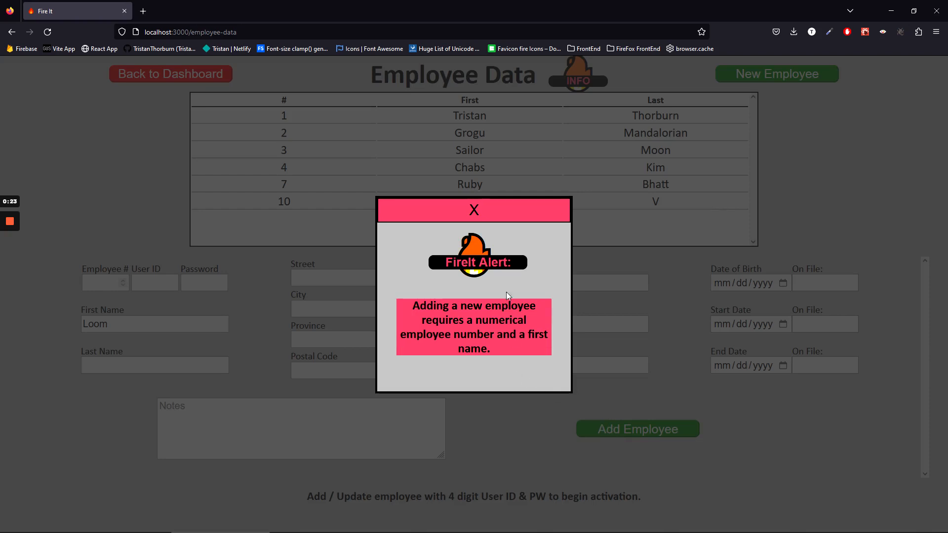
{"action": "left_click", "coordinate": [474, 210]}
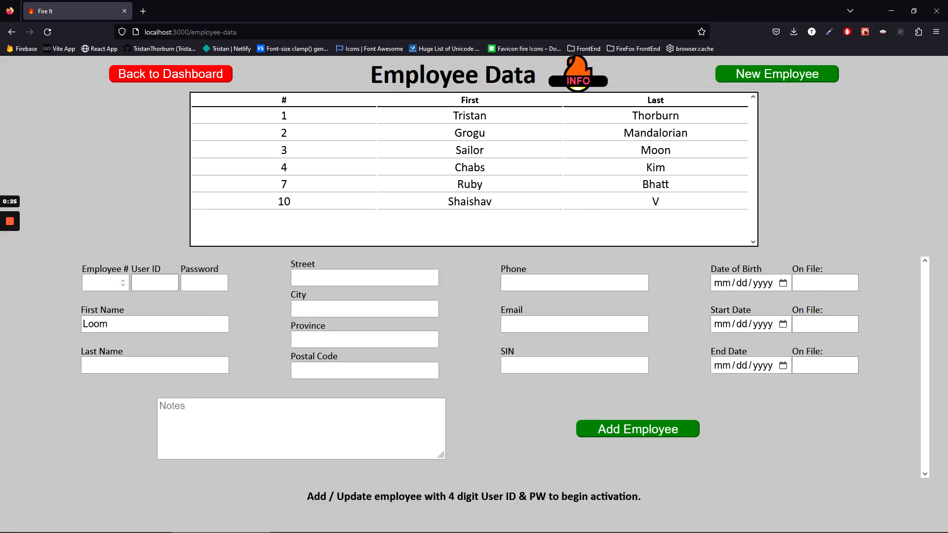
{"action": "left_click", "coordinate": [101, 283]}
{"action": "type", "text": "1"}
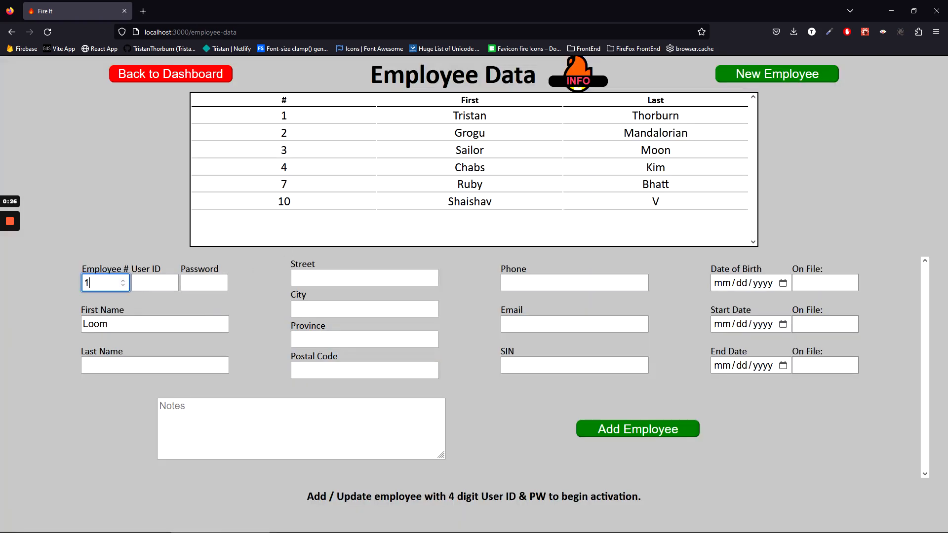
{"action": "left_click", "coordinate": [603, 429]}
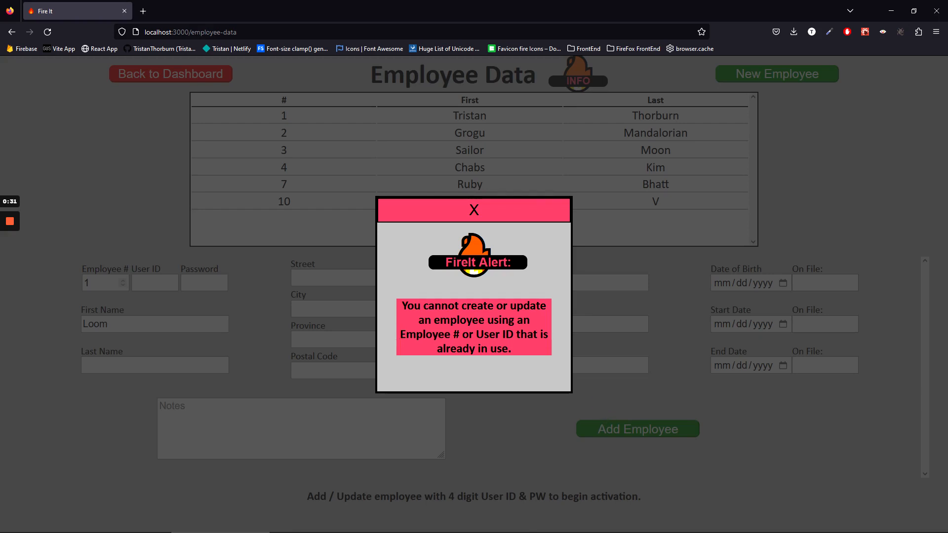
Change the employee number to 99 and enter a user ID and password.
{"action": "left_click", "coordinate": [483, 211]}
{"action": "left_click", "coordinate": [87, 283]}
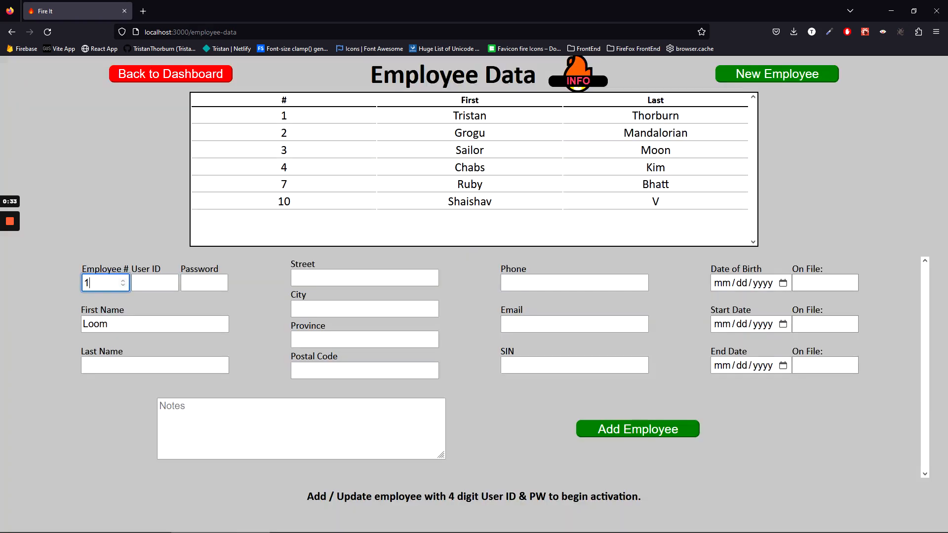
{"action": "key", "text": "BackSpace"}
{"action": "key", "text": "Tab"}
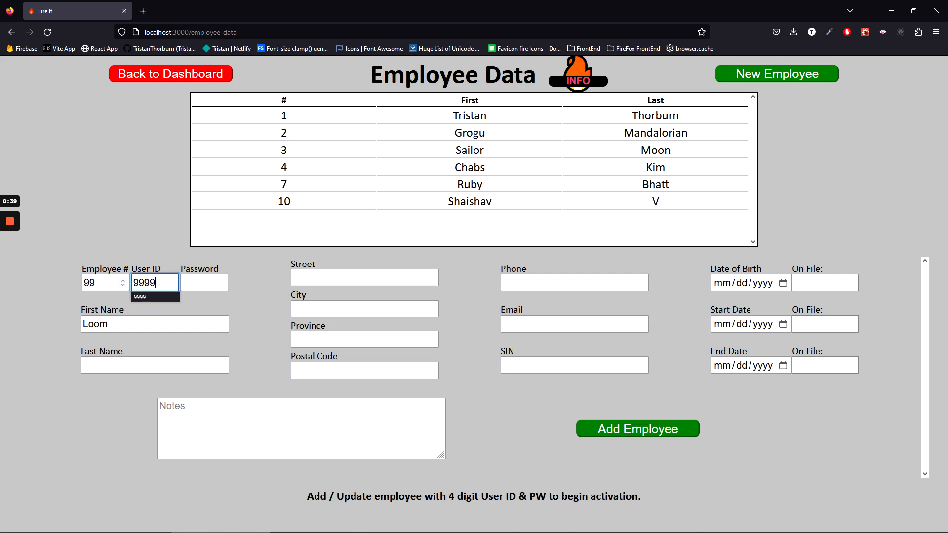
{"action": "key", "text": "Tab"}
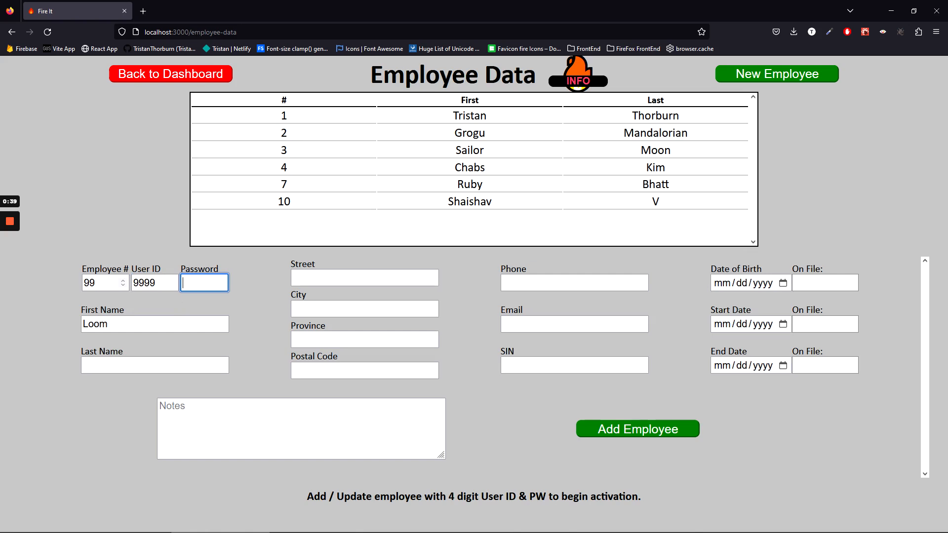
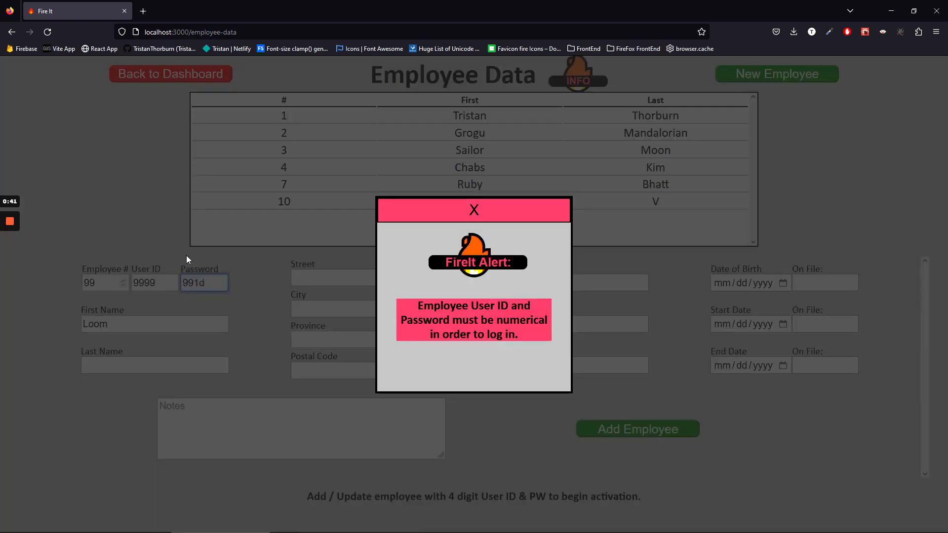
Make the password digits only, save employee 99, and open its record.
{"action": "left_click", "coordinate": [449, 217]}
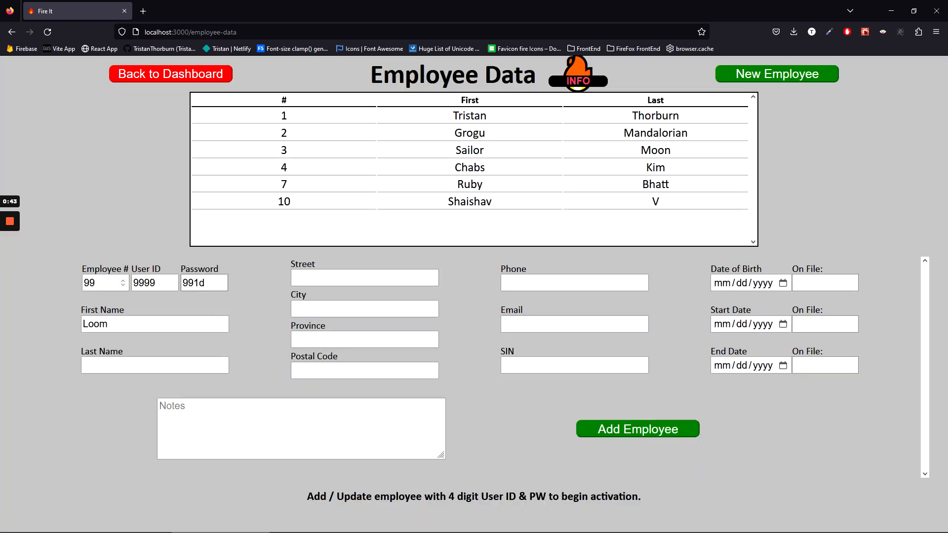
{"action": "key", "text": "BackSpace"}
{"action": "type", "text": "1"}
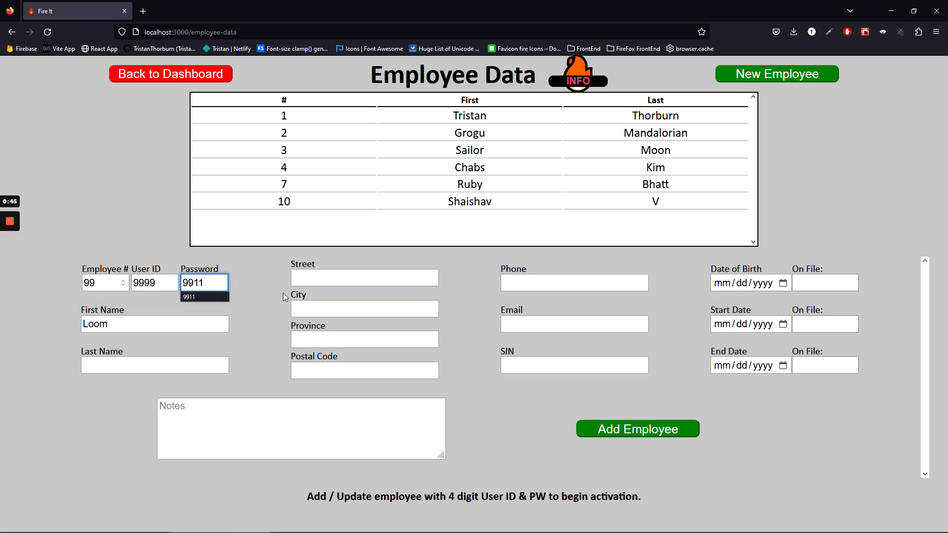
{"action": "left_click", "coordinate": [639, 434]}
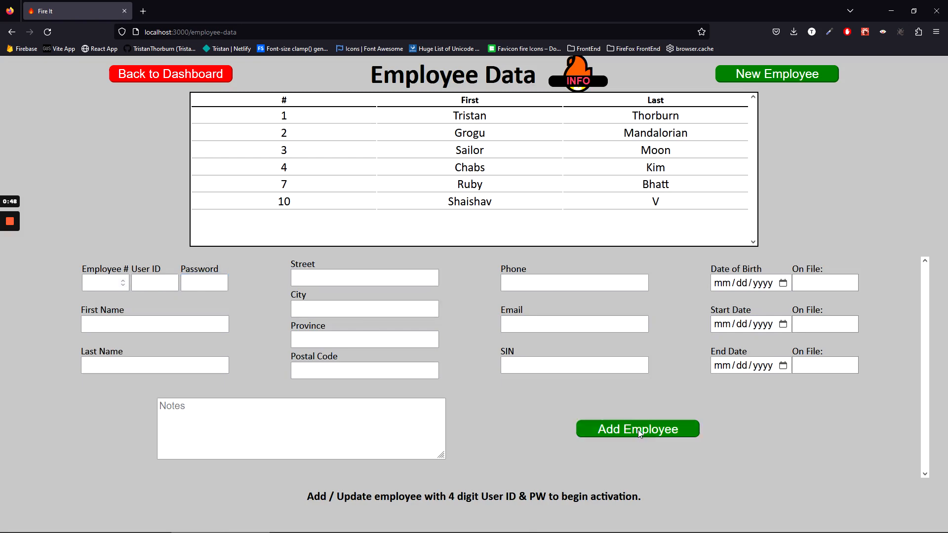
{"action": "left_click", "coordinate": [475, 220]}
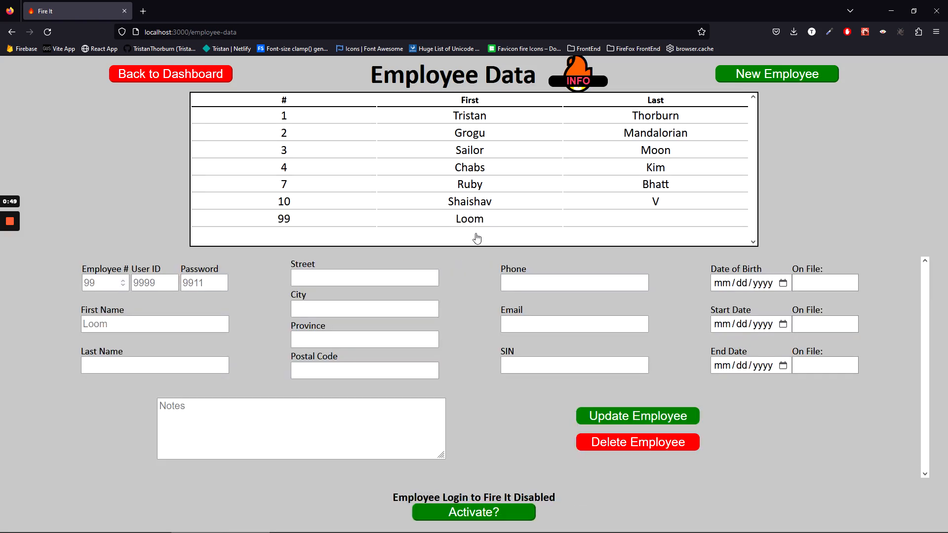
Activate employee 99's login, then confirm deletion is refused until they are deactivated.
{"action": "left_click", "coordinate": [488, 514]}
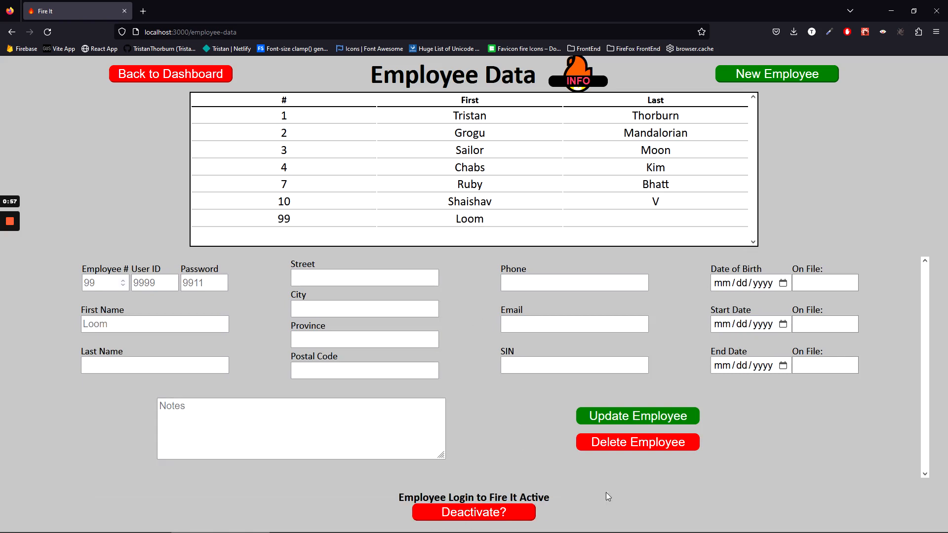
{"action": "left_click", "coordinate": [648, 443]}
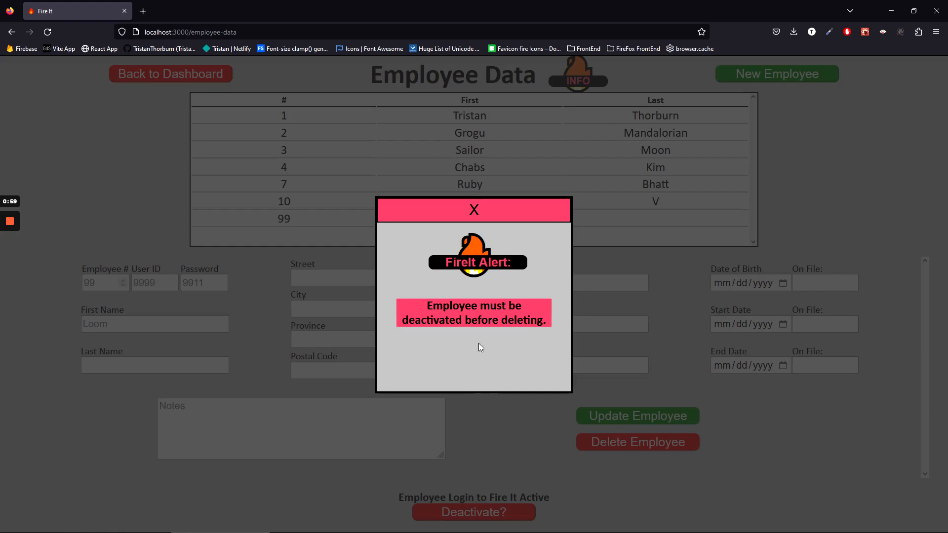
{"action": "left_click", "coordinate": [474, 209]}
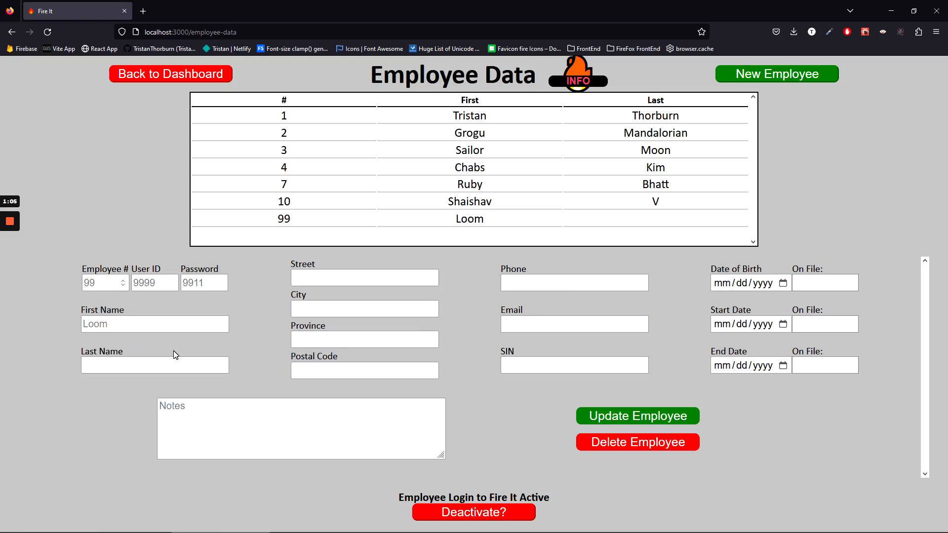
{"action": "mouse_move", "coordinate": [11, 222]}
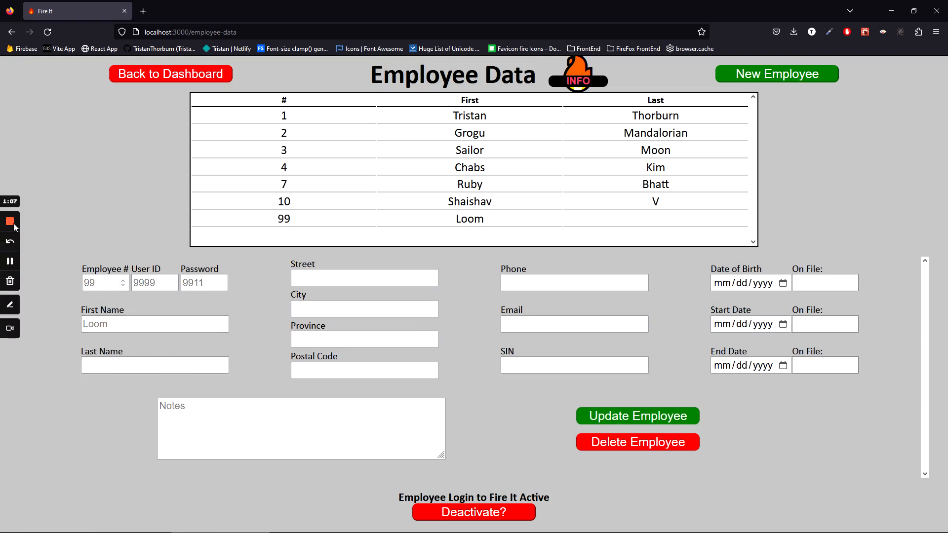